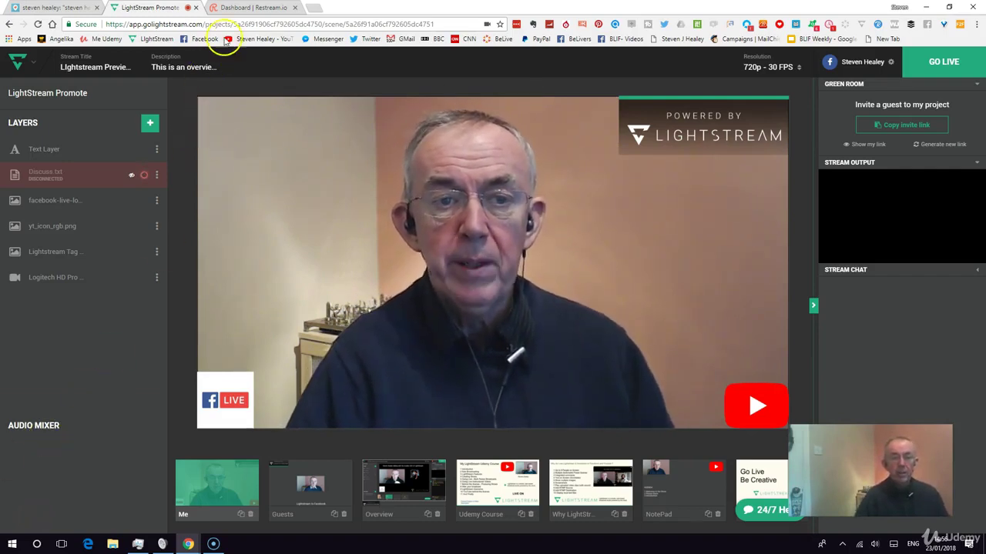
Add a custom RTMP destination row under Add an Account in LightStream's Stream To list.
{"action": "left_click", "coordinate": [845, 69]}
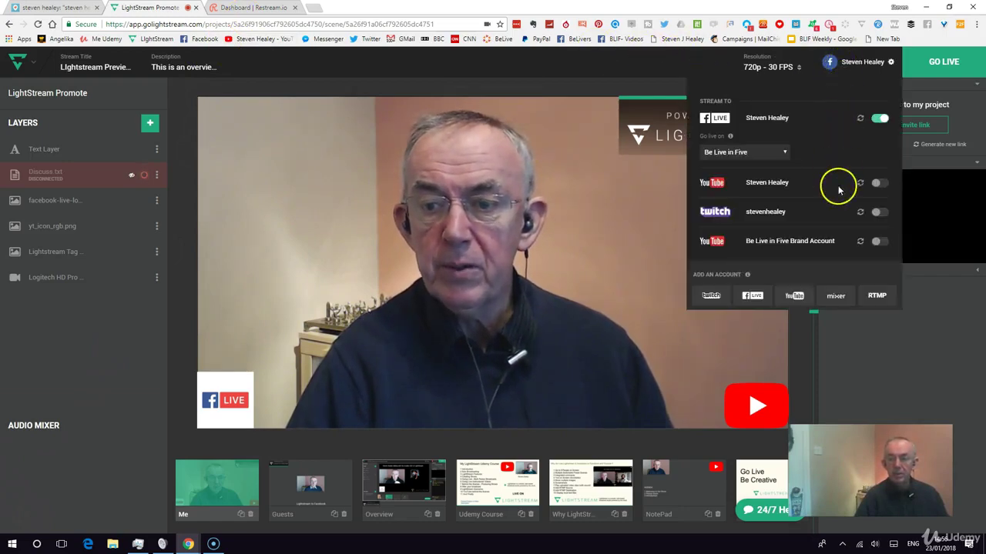
{"action": "left_click", "coordinate": [878, 297]}
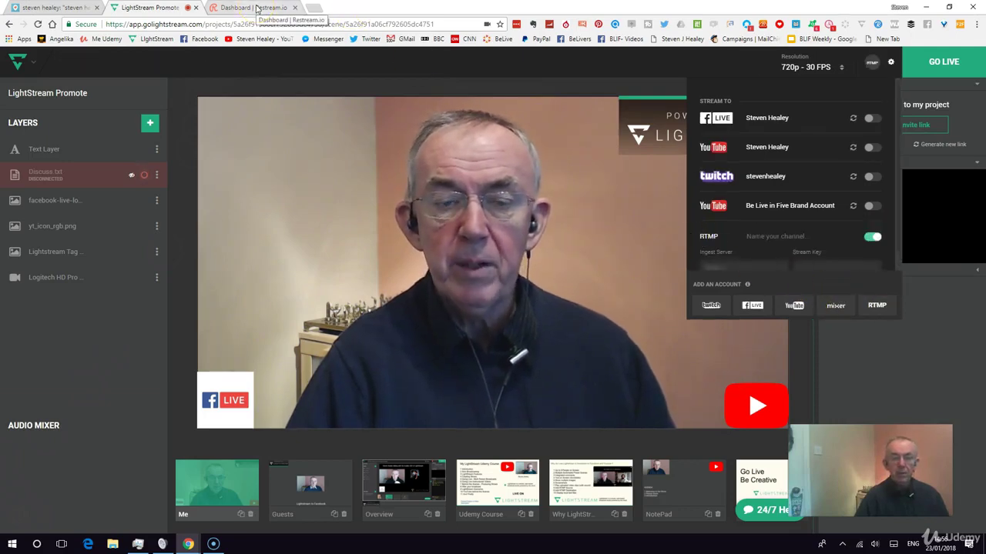
{"action": "left_click", "coordinate": [258, 9]}
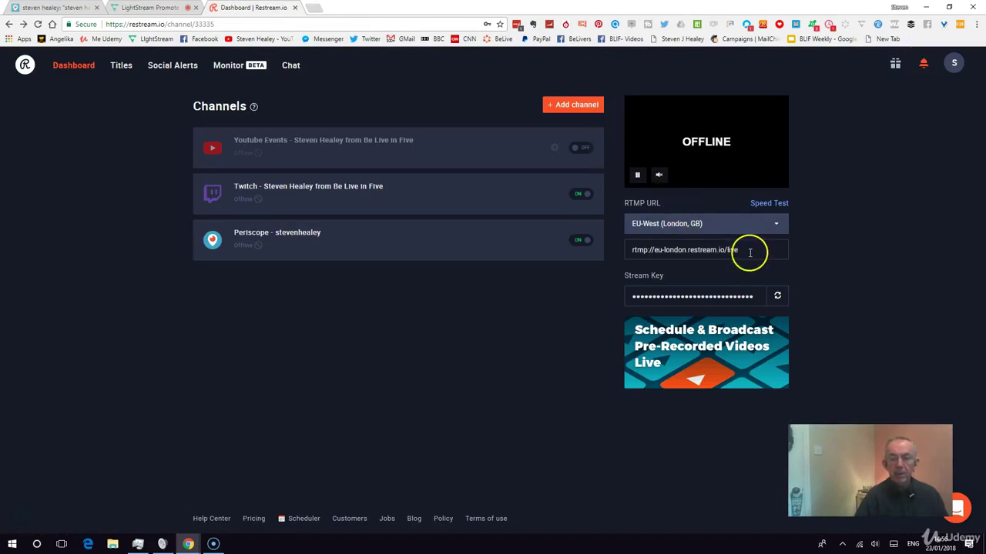
Paste Restream's RTMP URL rtmp://eu-london.restream.io/live into the RTMP destination's Ingest Server field.
{"action": "left_click_drag", "start_coordinate": [747, 252], "coordinate": [633, 250]}
{"action": "key", "text": "ctrl+c"}
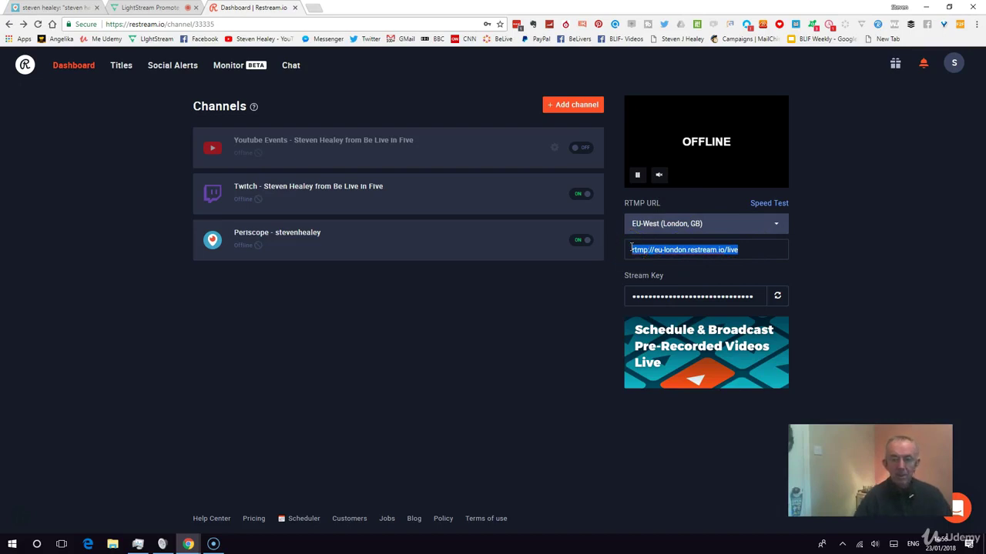
{"action": "left_click", "coordinate": [164, 12]}
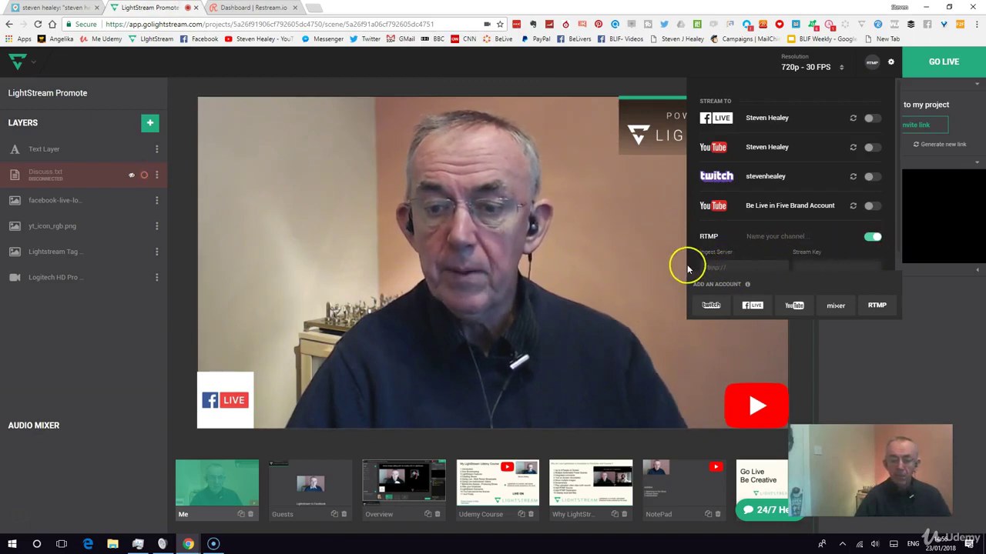
{"action": "key", "text": "ctrl+v"}
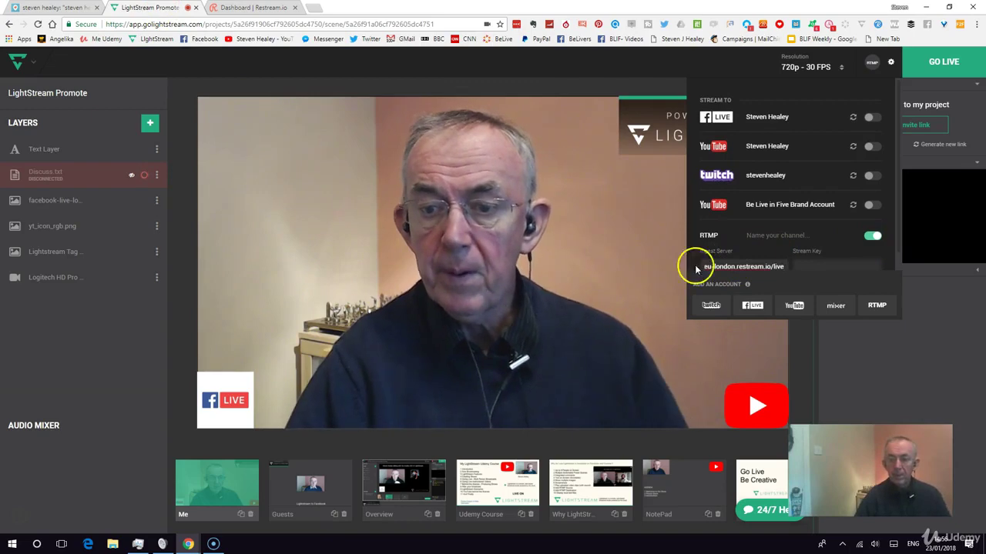
{"action": "left_click", "coordinate": [836, 264]}
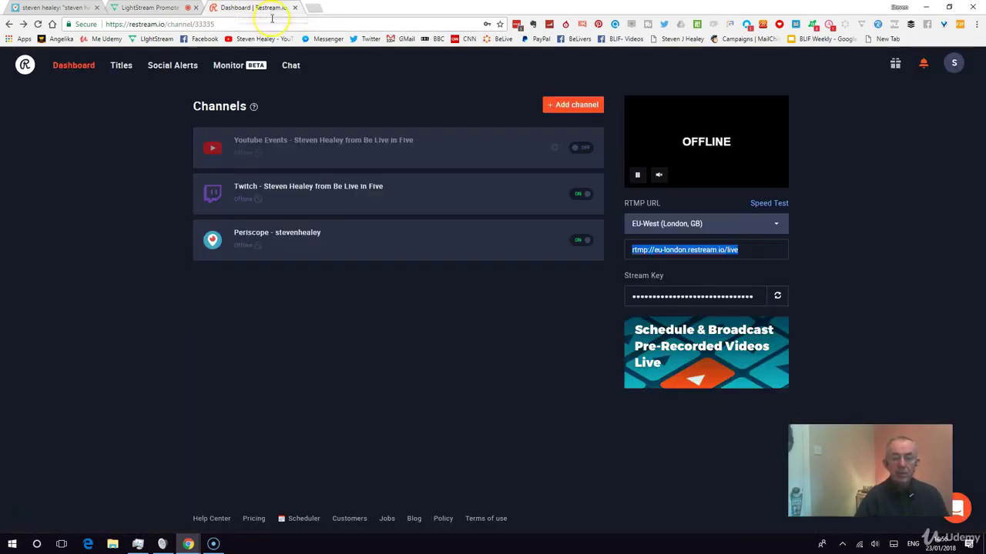
Reveal and copy Restream's existing stream key, cancelling the New Stream Key prompt.
{"action": "left_click", "coordinate": [250, 8]}
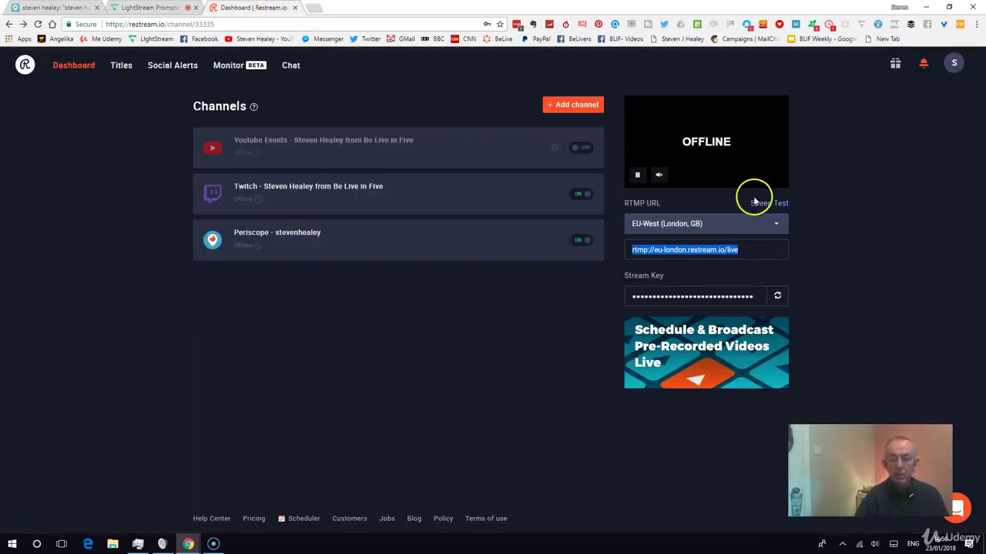
{"action": "left_click", "coordinate": [777, 294]}
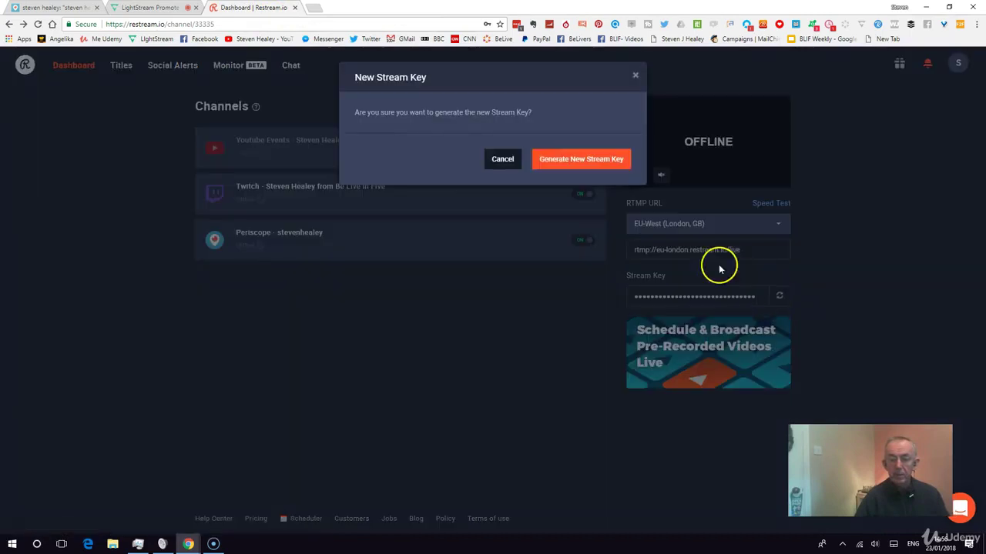
{"action": "left_click", "coordinate": [578, 223]}
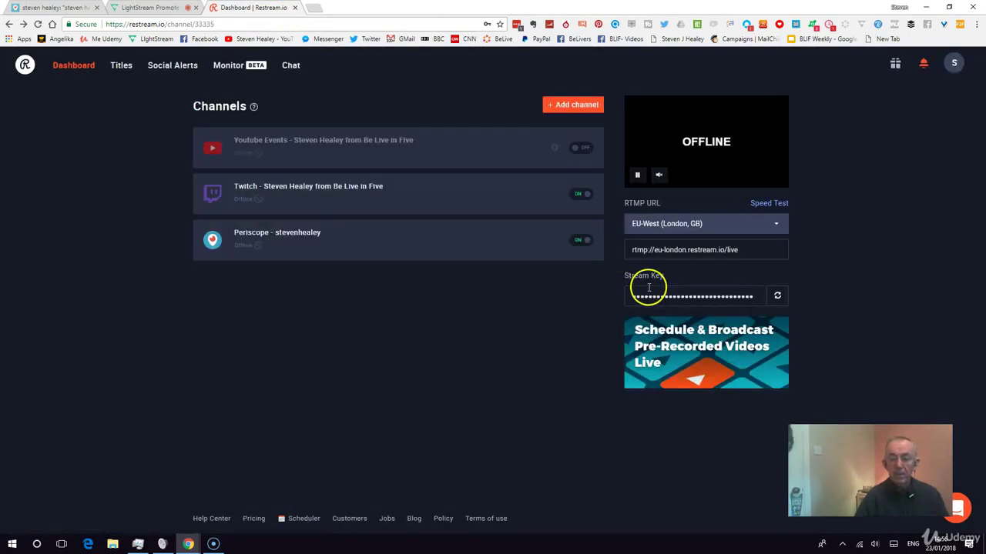
{"action": "left_click_drag", "start_coordinate": [631, 297], "coordinate": [739, 298]}
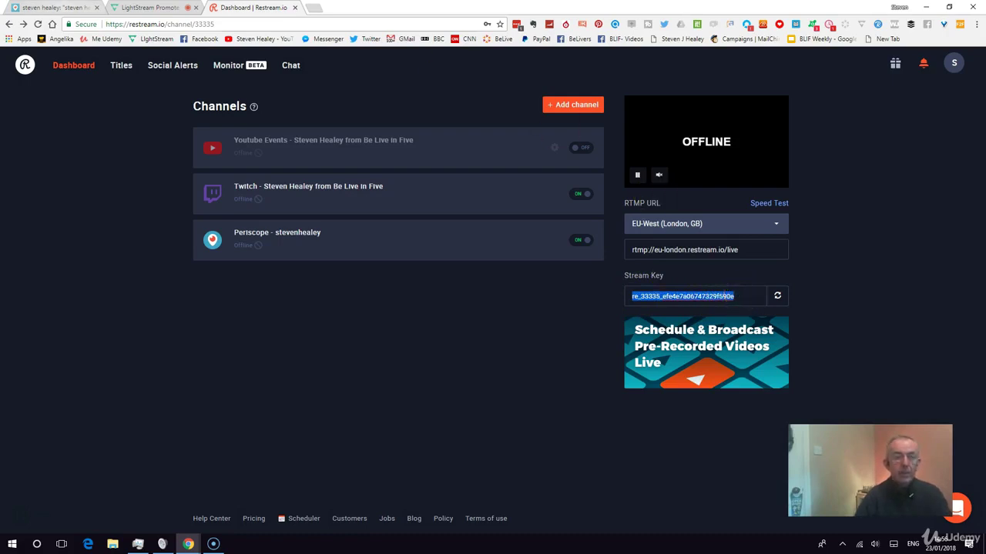
{"action": "left_click", "coordinate": [127, 9]}
Paste the Restream stream key into the RTMP Stream Key field and commit it, leaving RTMP enabled.
{"action": "left_click", "coordinate": [825, 264]}
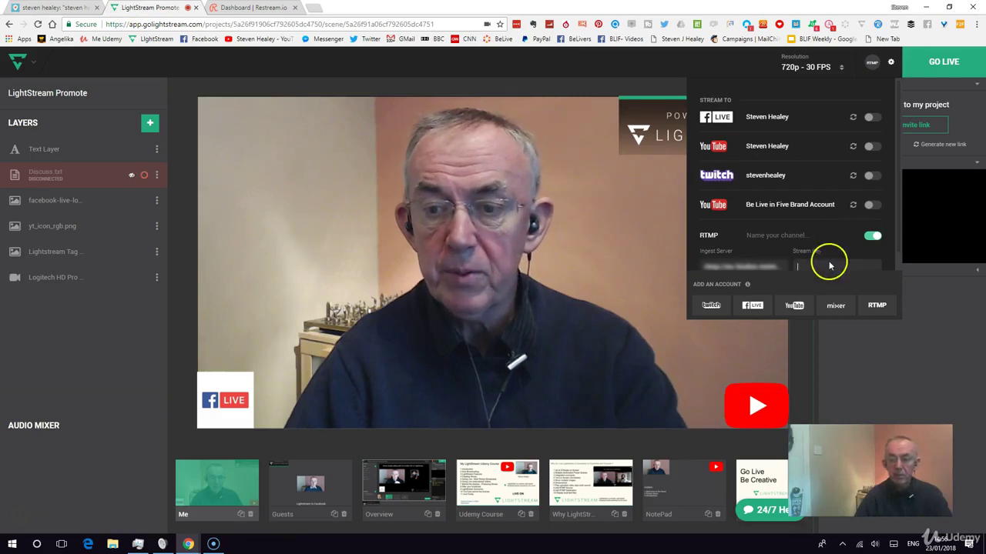
{"action": "key", "text": "ctrl+v"}
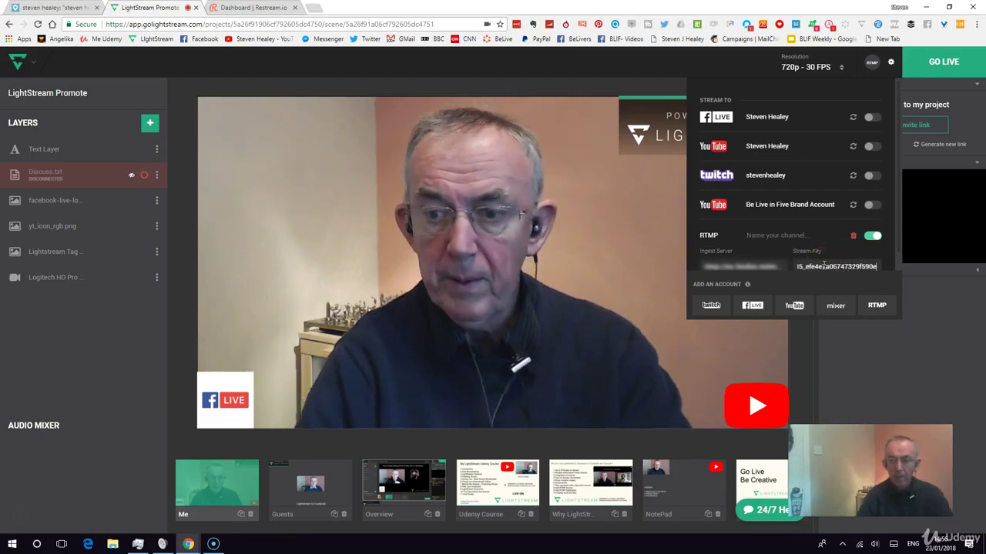
{"action": "left_click_drag", "start_coordinate": [787, 271], "coordinate": [861, 252]}
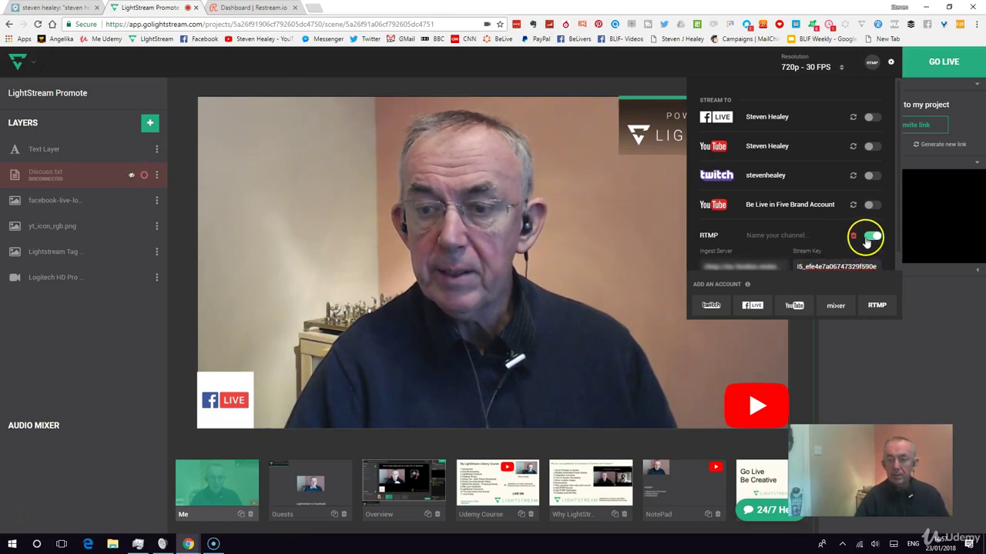
{"action": "left_click", "coordinate": [872, 239]}
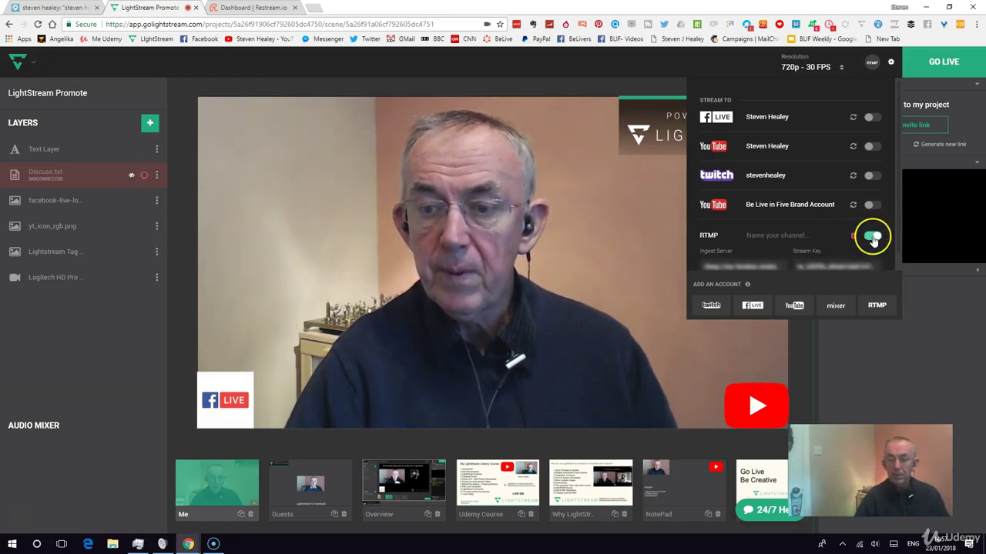
{"action": "scroll", "coordinate": [808, 219], "scroll_direction": "down", "scroll_amount": 1}
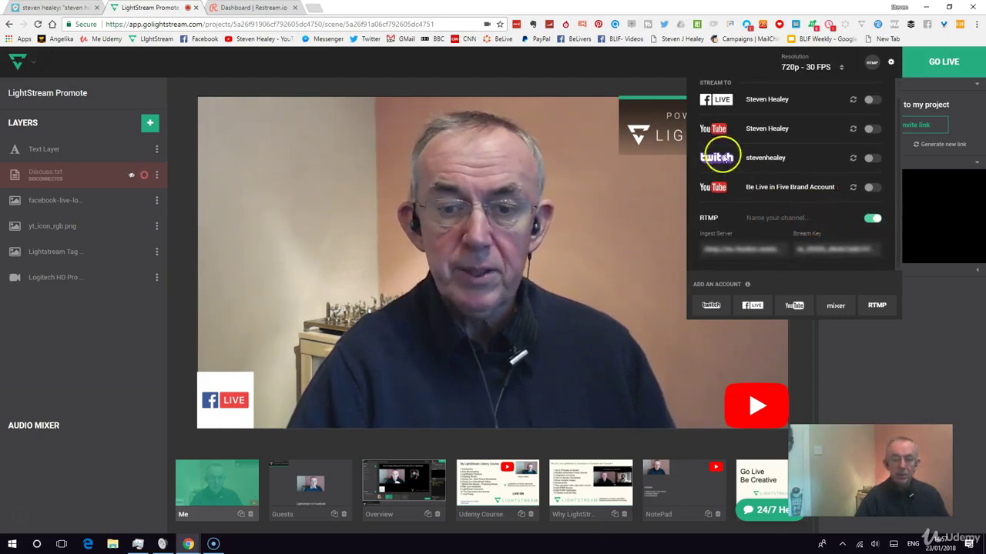
{"action": "left_click", "coordinate": [254, 7]}
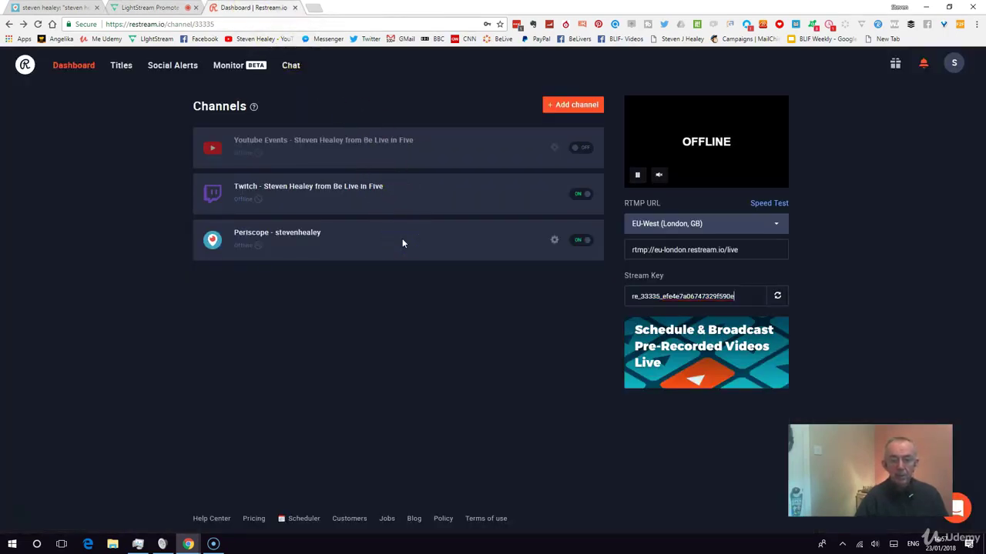
{"action": "left_click", "coordinate": [158, 8]}
{"action": "left_click", "coordinate": [250, 8]}
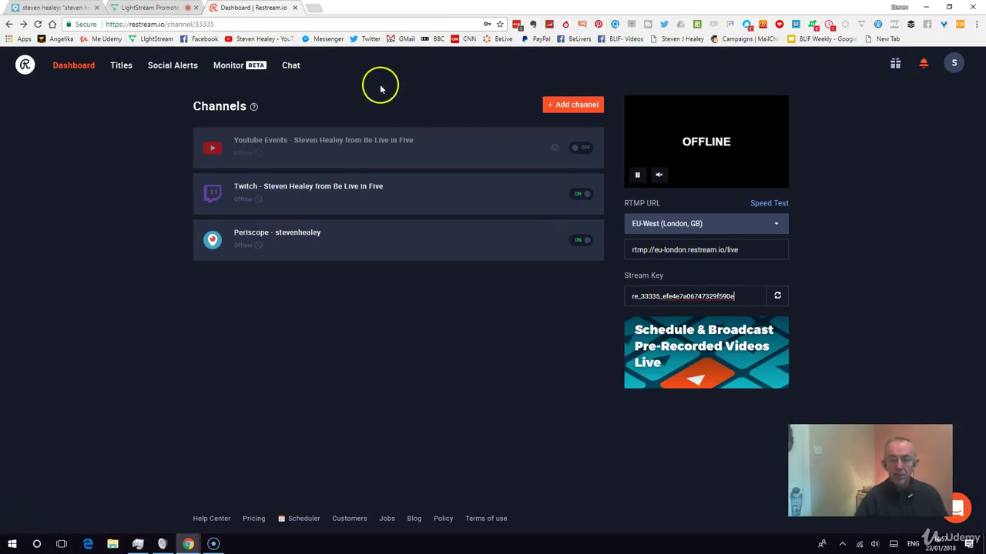
{"action": "left_click", "coordinate": [141, 10]}
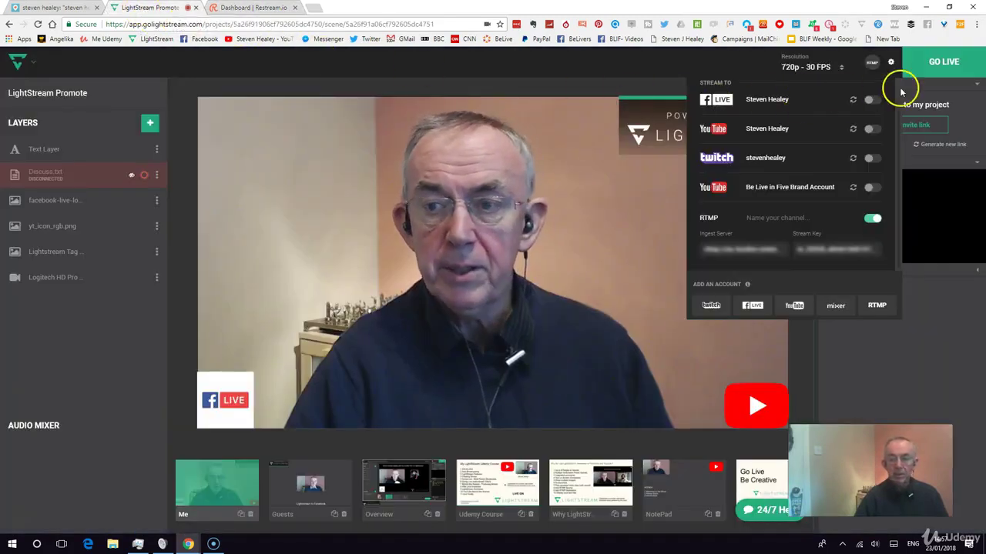
Go live to the RTMP destination, checking Restream's dashboard until the stream timer runs.
{"action": "left_click", "coordinate": [939, 69]}
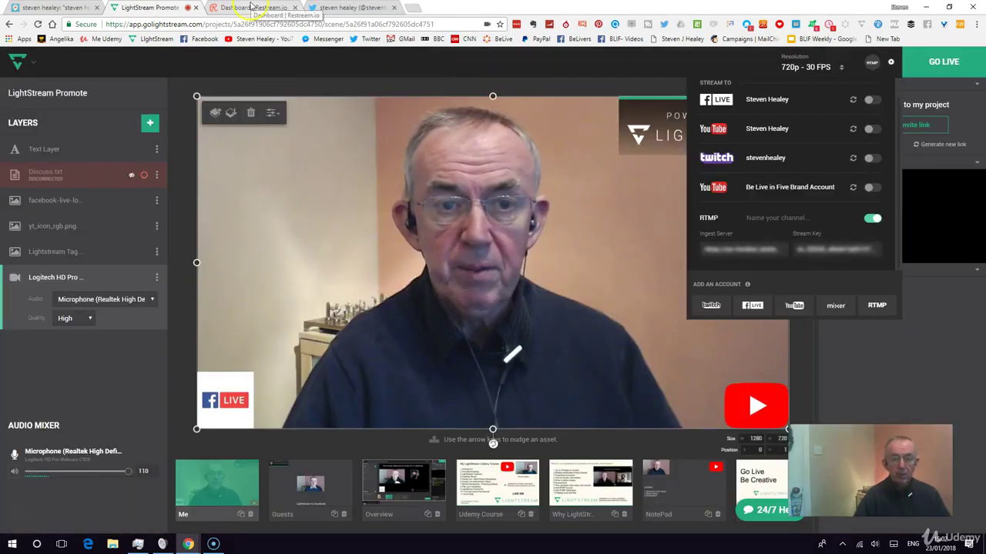
{"action": "left_click", "coordinate": [254, 7]}
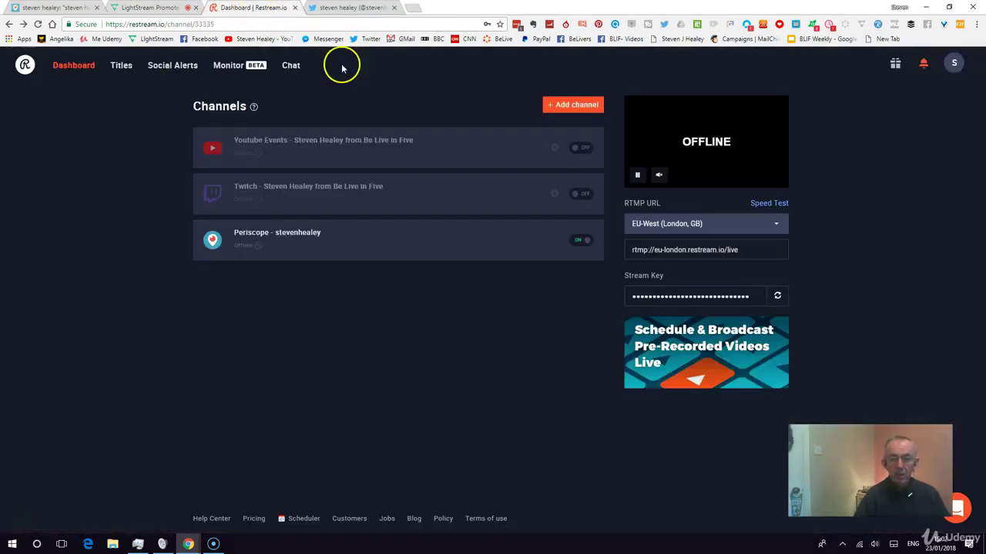
{"action": "left_click", "coordinate": [144, 6]}
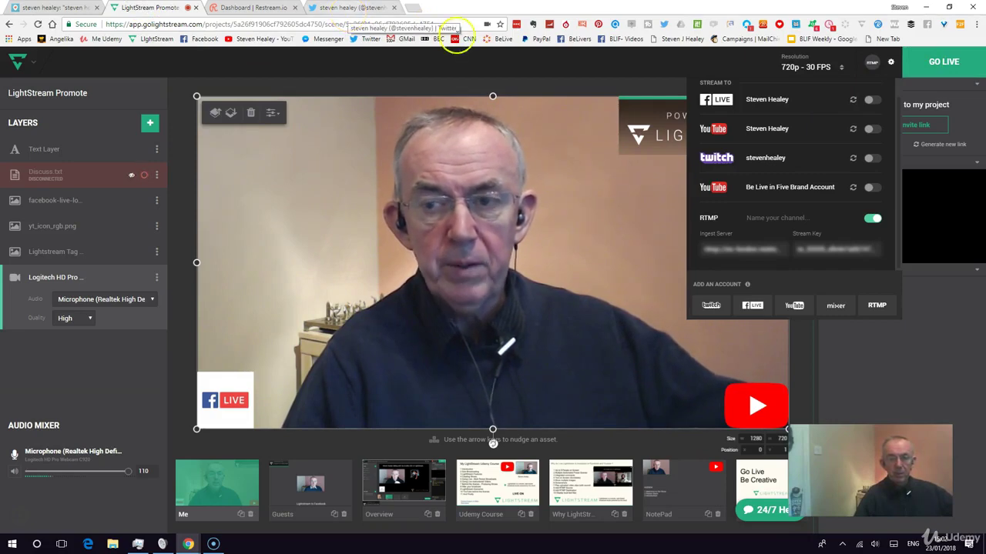
{"action": "left_click", "coordinate": [942, 69]}
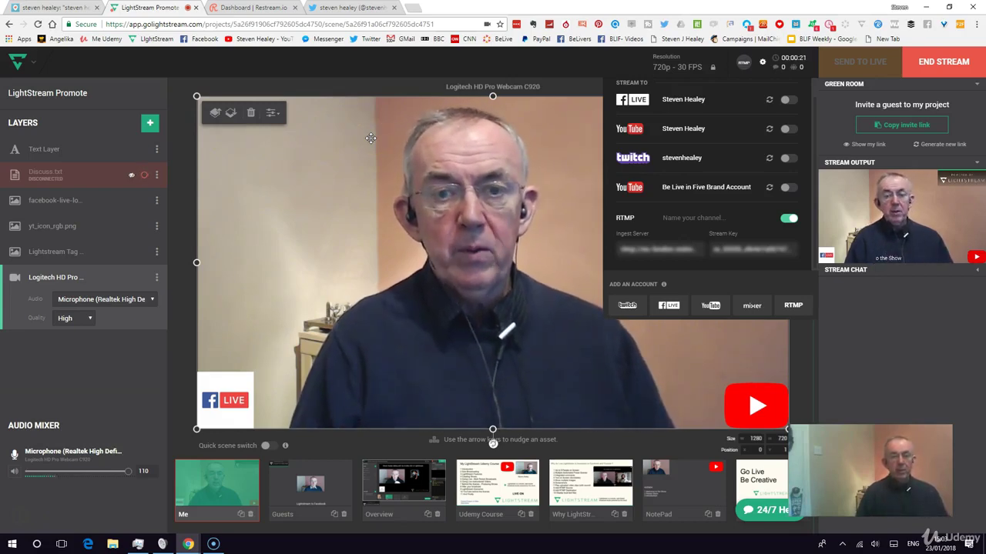
{"action": "left_click", "coordinate": [221, 8]}
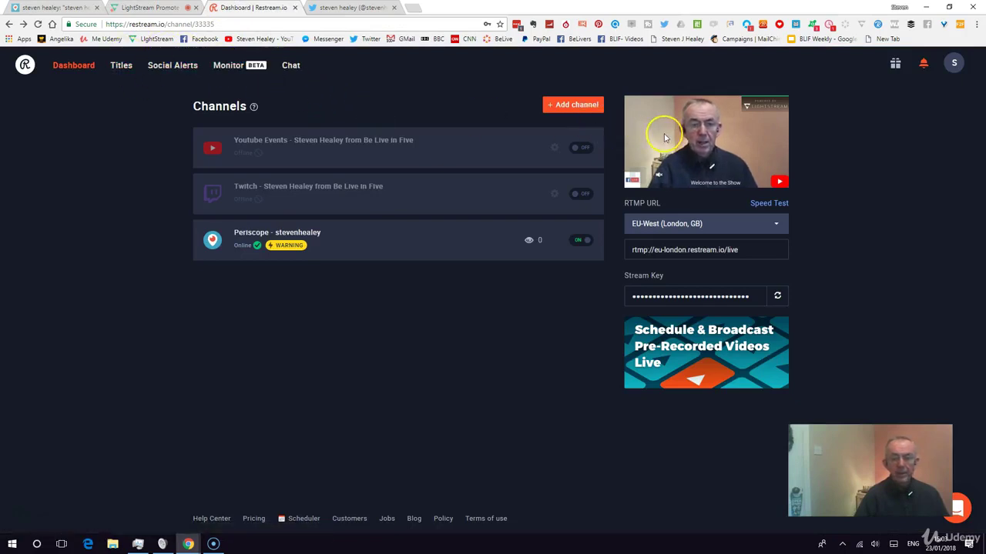
Move on to the Periscope profile, where the relayed broadcast plays live with 6 viewers.
{"action": "left_click", "coordinate": [67, 9]}
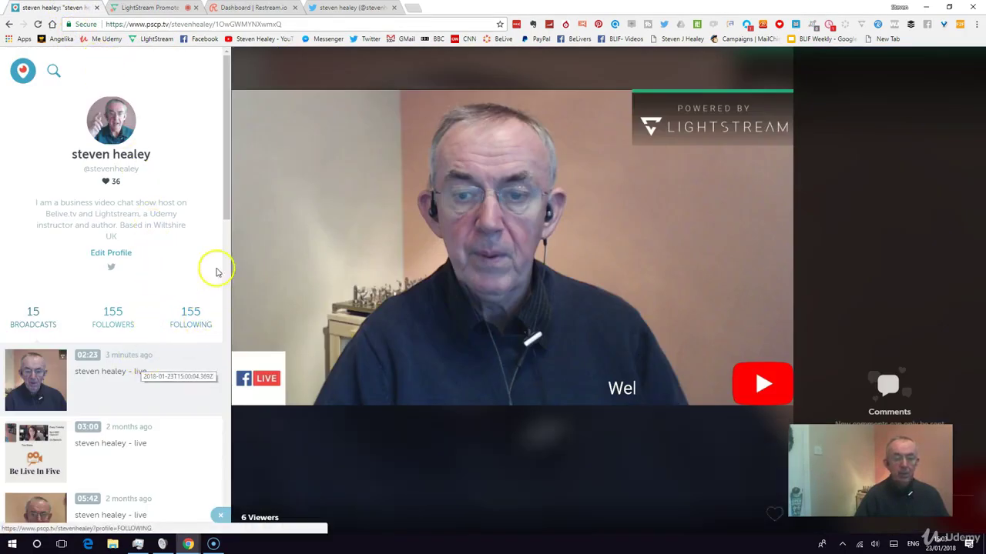
Reload the Periscope profile so the new LIVE broadcast tops the list of 16.
{"action": "left_click", "coordinate": [146, 24]}
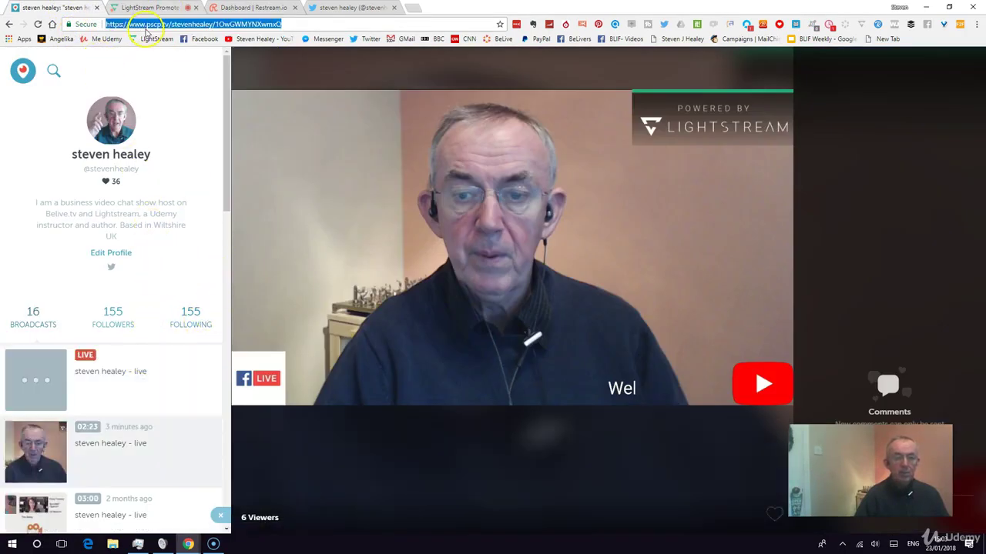
{"action": "key", "text": "Return"}
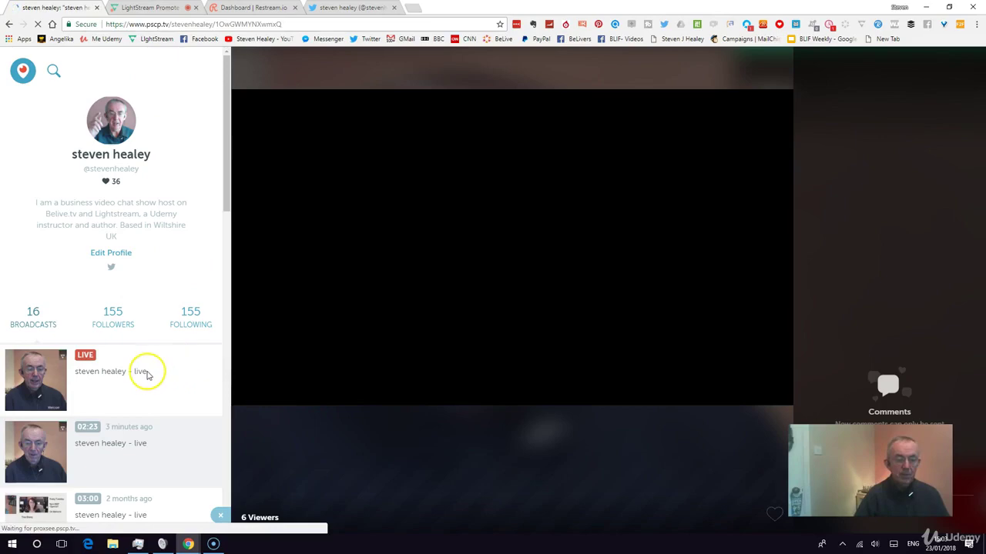
Glance at Restream.io's channels, then return to the still-live LightStream studio.
{"action": "left_click", "coordinate": [278, 17]}
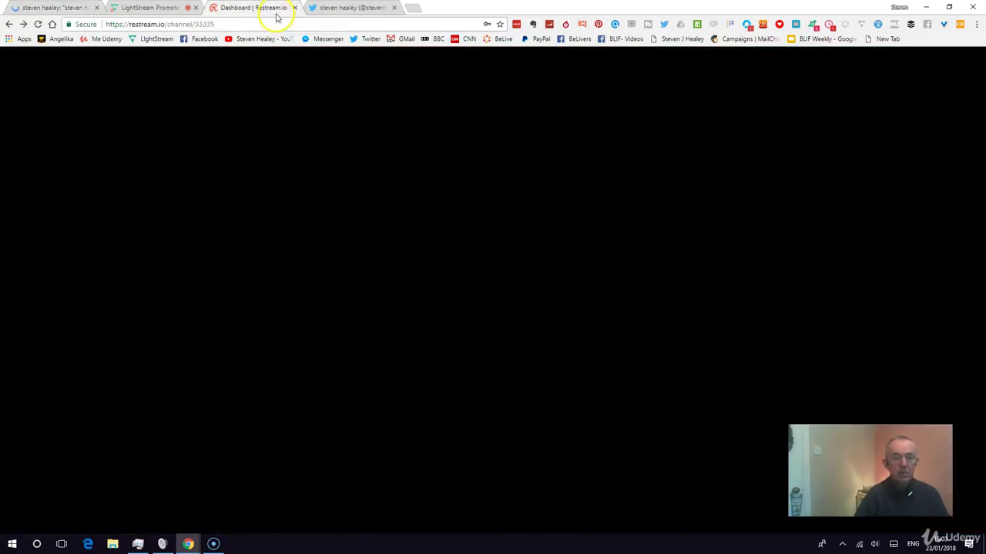
{"action": "left_click", "coordinate": [114, 14]}
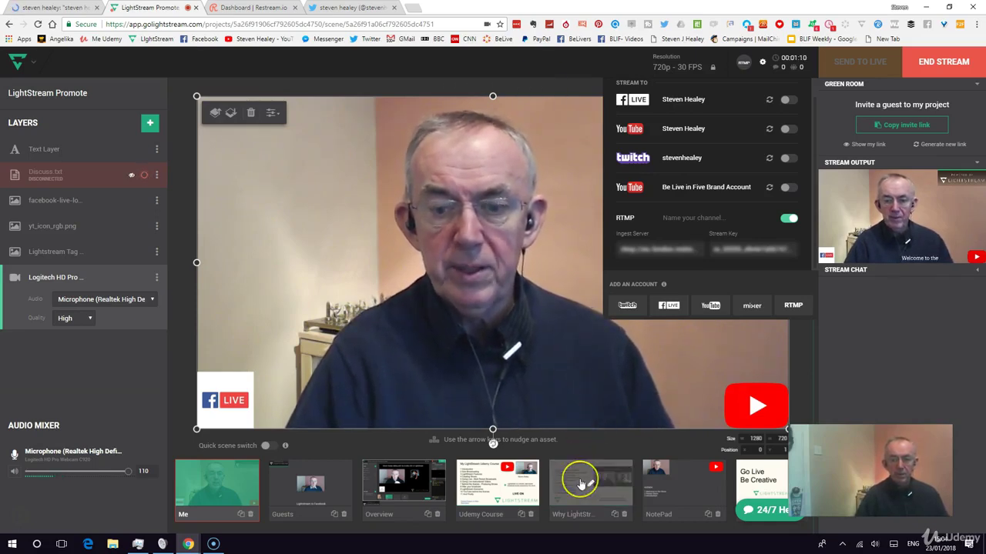
Put the Why LightStream feature-list scene on air with Send to Live.
{"action": "left_click", "coordinate": [741, 68]}
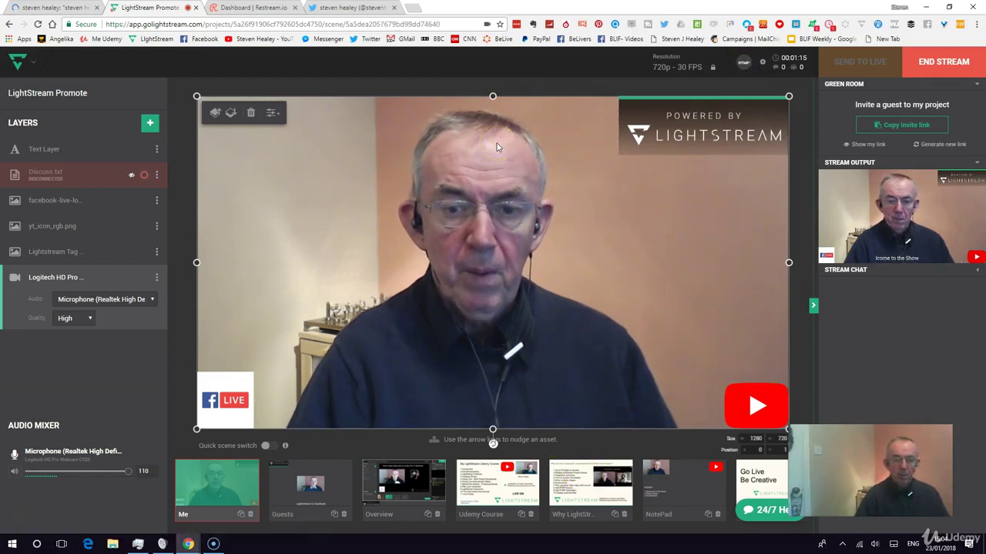
{"action": "left_click", "coordinate": [582, 470]}
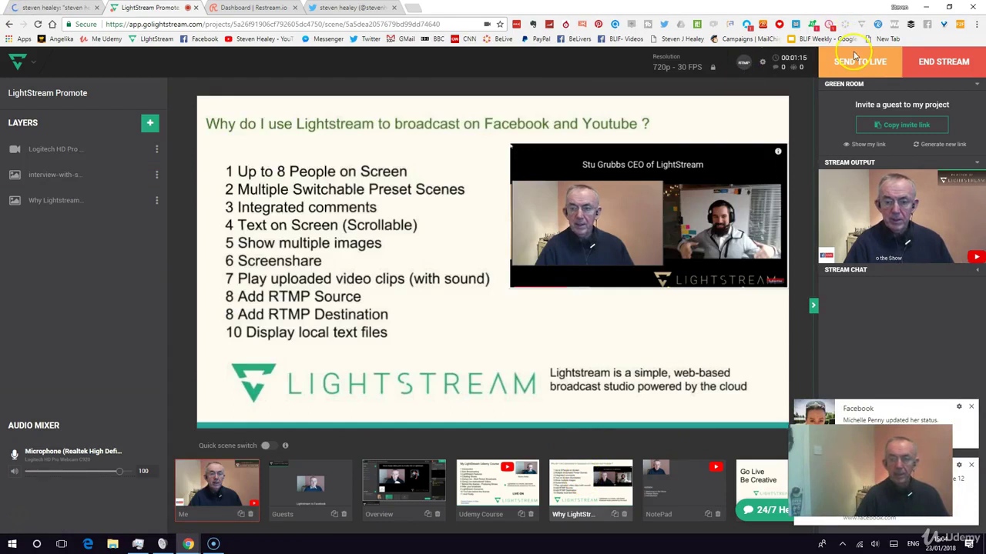
{"action": "left_click", "coordinate": [853, 62]}
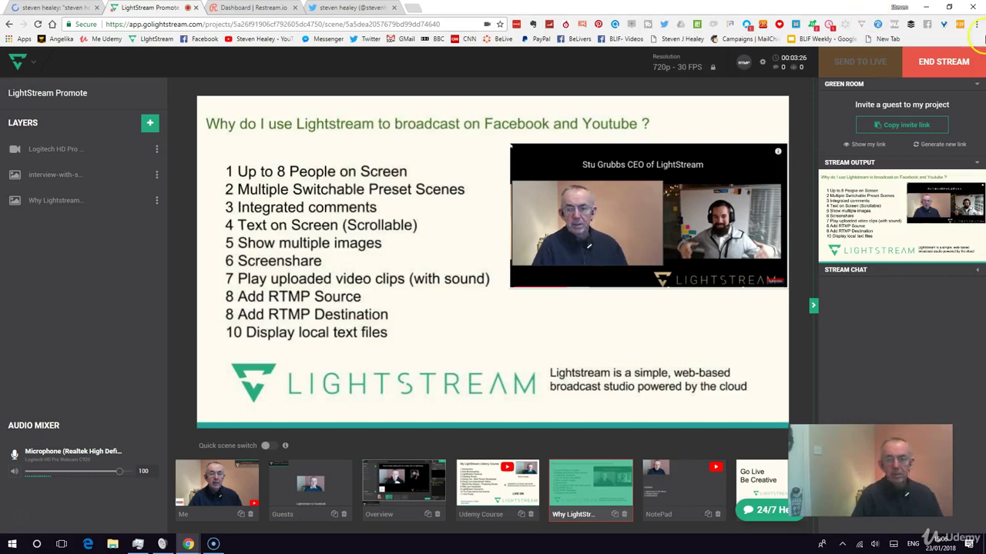
End the LightStream broadcast and confirm YouTube, Twitch and Periscope are offline on Restream.io.
{"action": "left_click", "coordinate": [952, 64]}
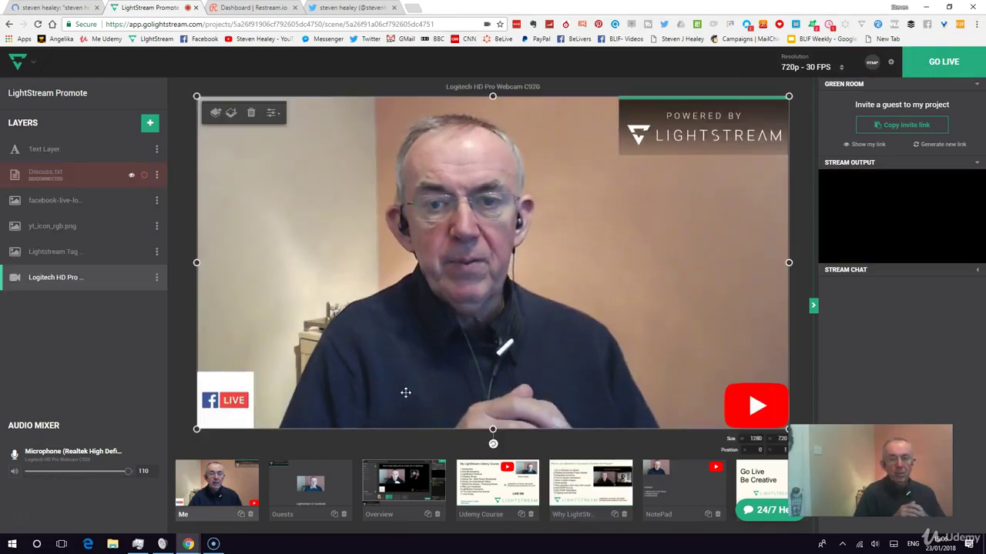
{"action": "left_click", "coordinate": [406, 393]}
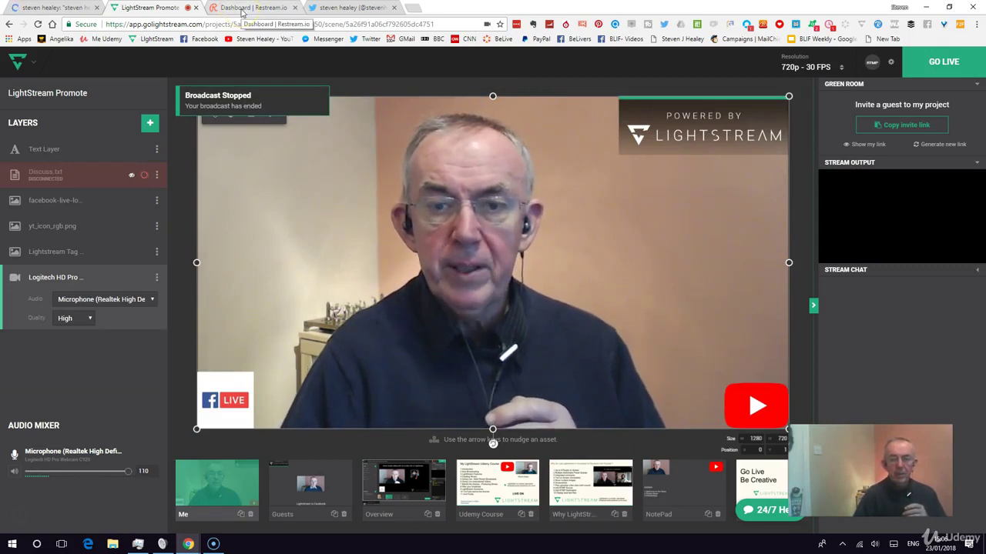
{"action": "left_click", "coordinate": [243, 10]}
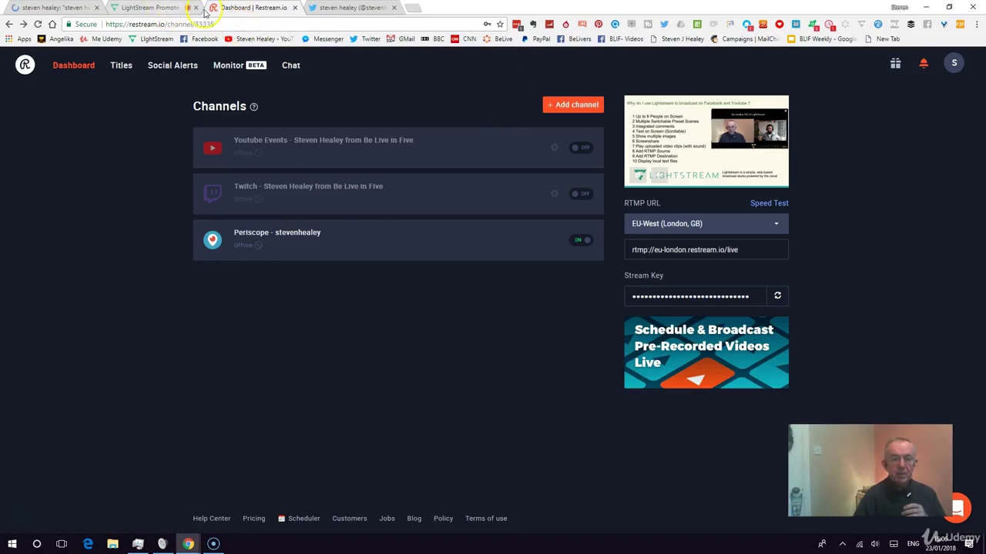
Confirm on Periscope that the broadcast has ended, then view the Twitter profile timeline.
{"action": "left_click", "coordinate": [329, 9]}
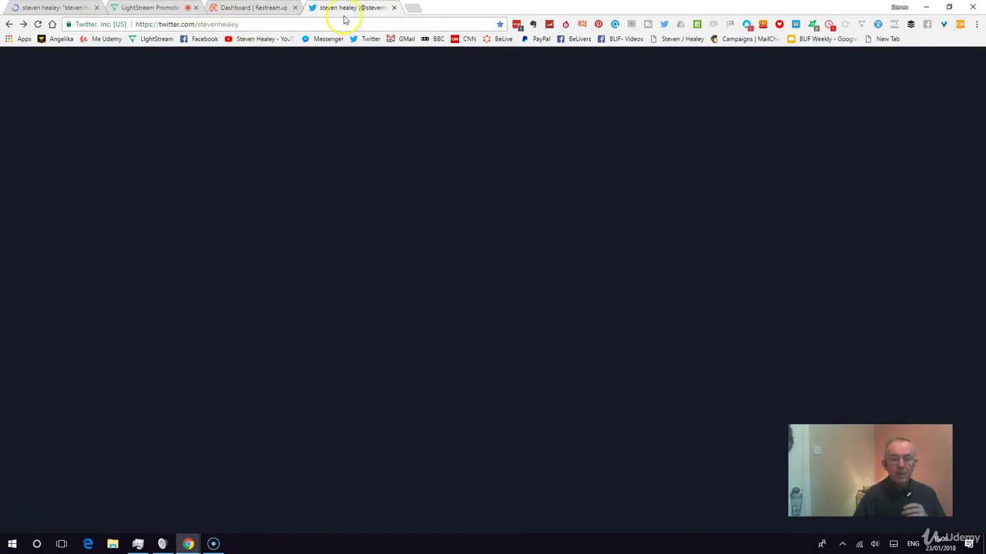
{"action": "left_click", "coordinate": [67, 9]}
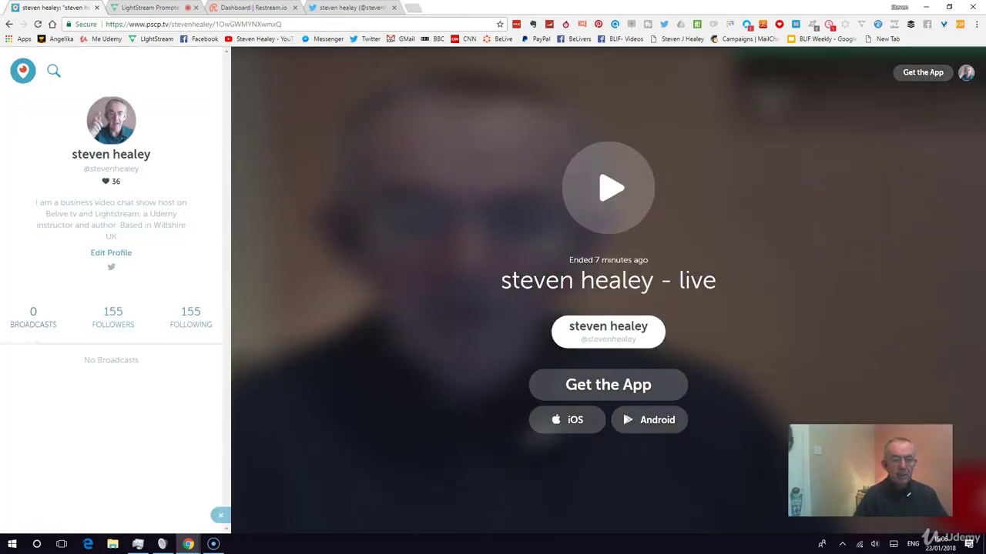
{"action": "left_click", "coordinate": [335, 9]}
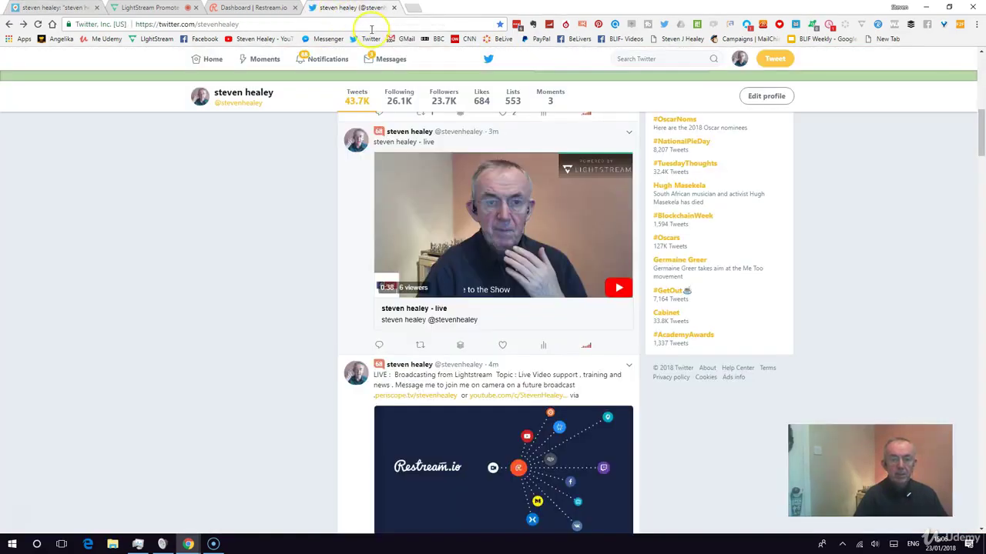
Reload the Twitter profile page to show the live broadcast tweet.
{"action": "left_click", "coordinate": [341, 26]}
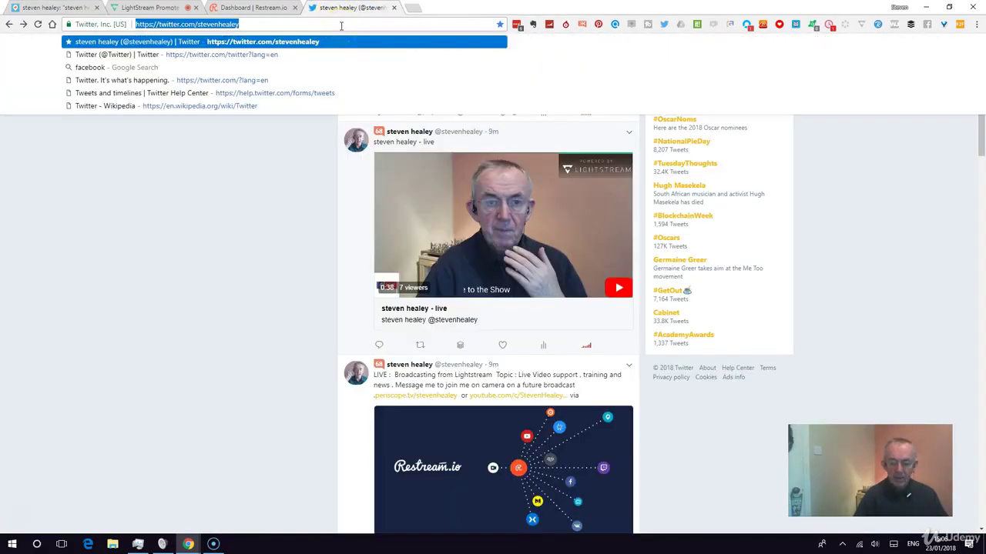
{"action": "key", "text": "Return"}
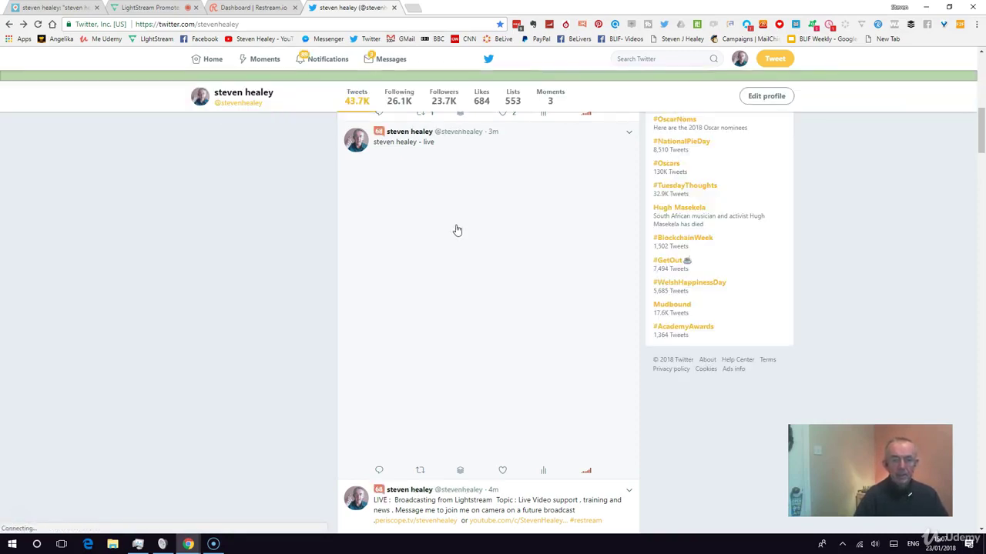
{"action": "left_click", "coordinate": [455, 231]}
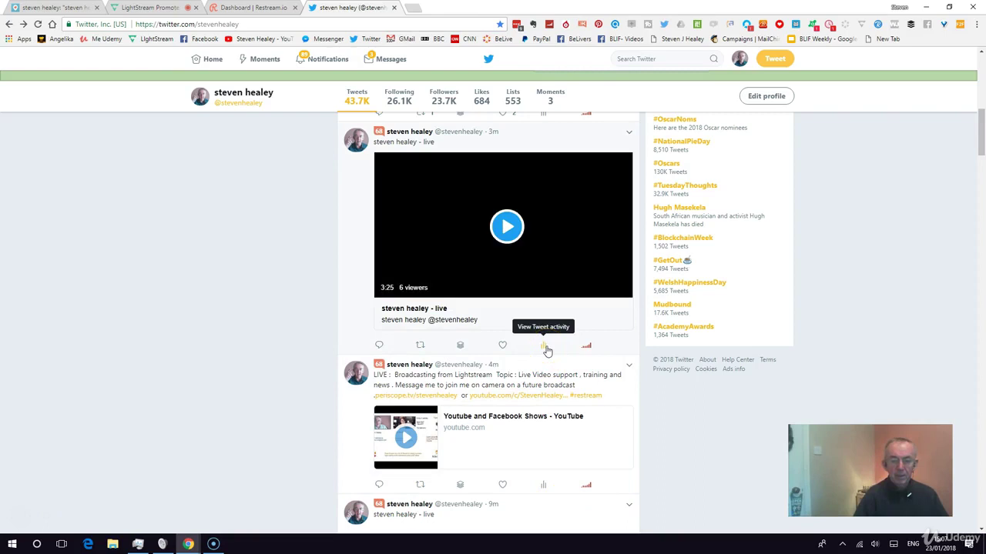
Check the live tweet's activity (74 impressions), play its video, and return to LightStream.
{"action": "left_click", "coordinate": [544, 346]}
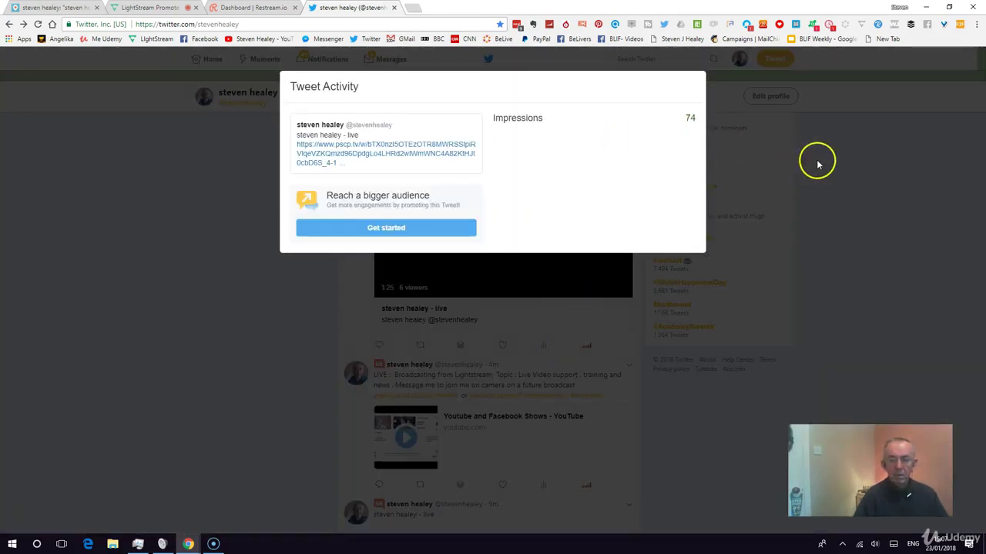
{"action": "left_click", "coordinate": [226, 212]}
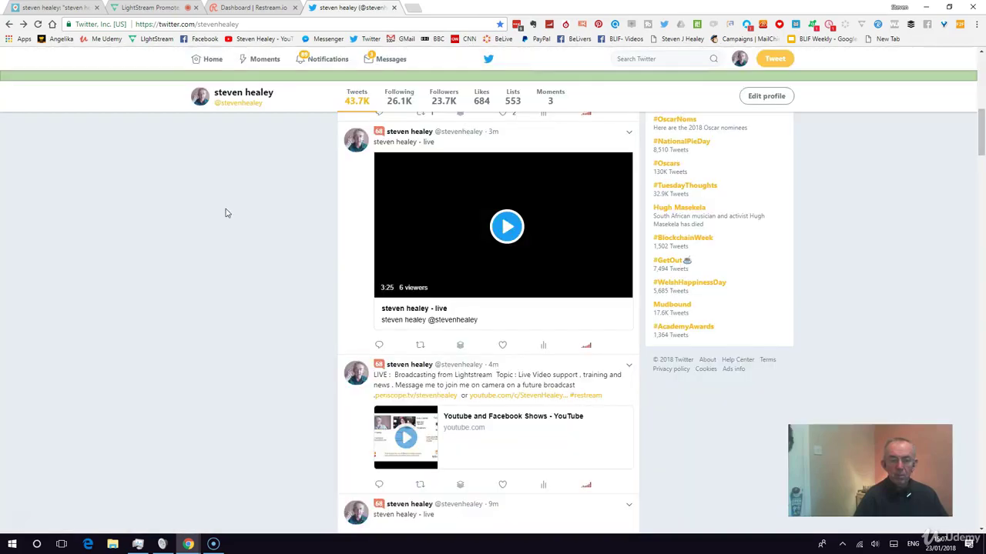
{"action": "left_click", "coordinate": [429, 227]}
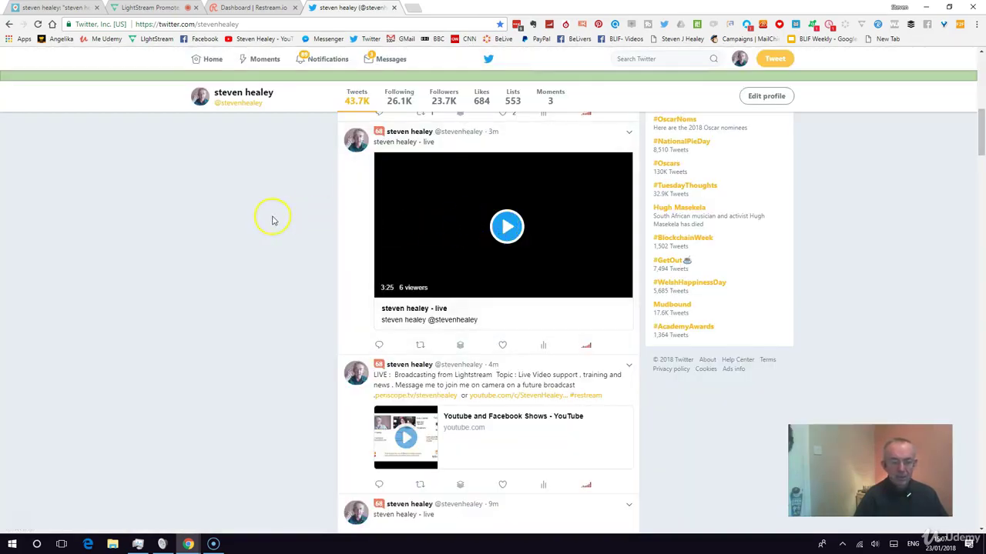
{"action": "left_click", "coordinate": [171, 9]}
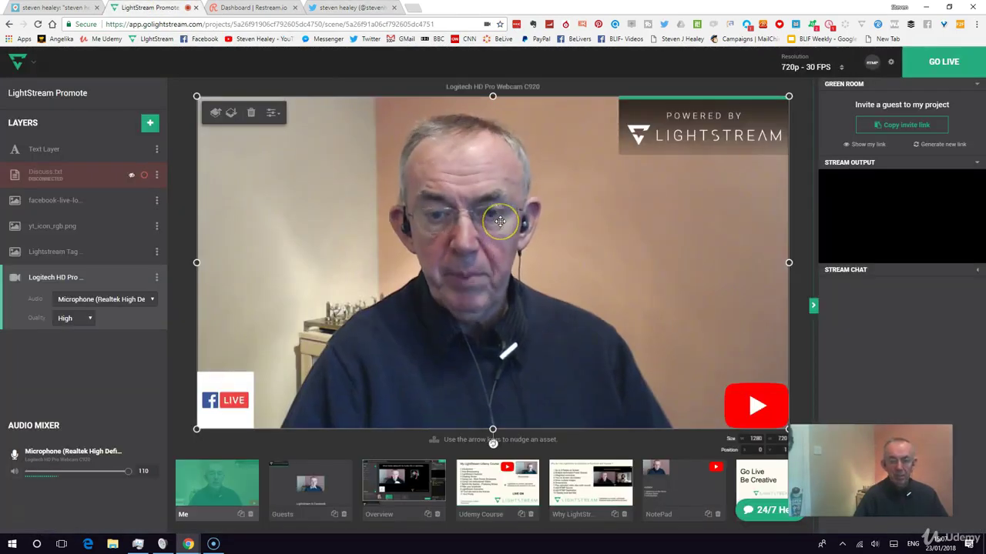